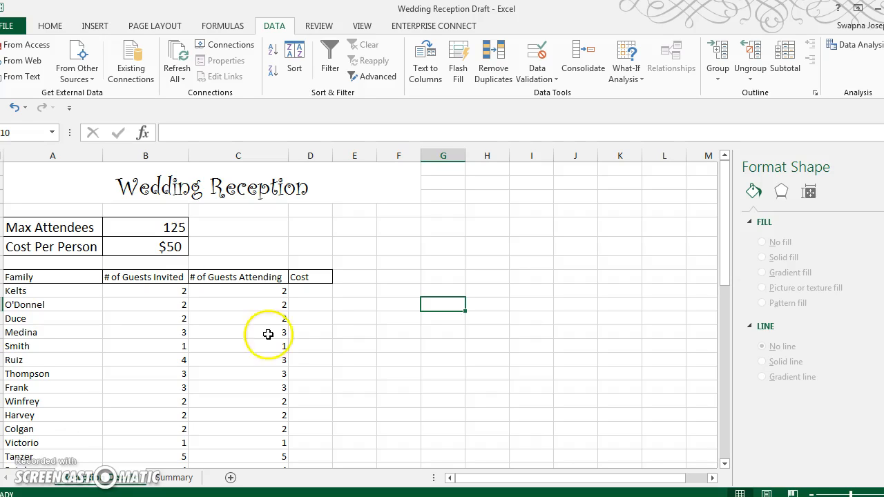
# Calculate every family's cost in column D by entering =C9*$B$6 in D9 and filling it down through row 51.
pyautogui.click(310, 295)
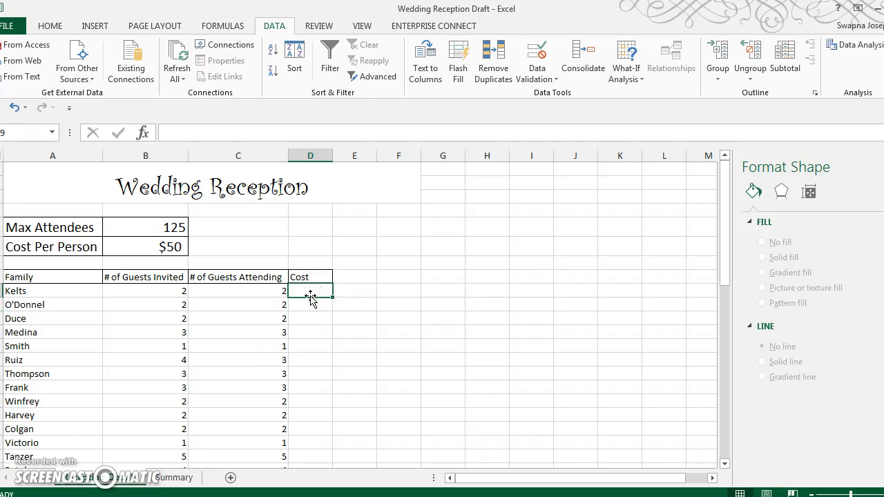
pyautogui.write('=')
pyautogui.click(259, 291)
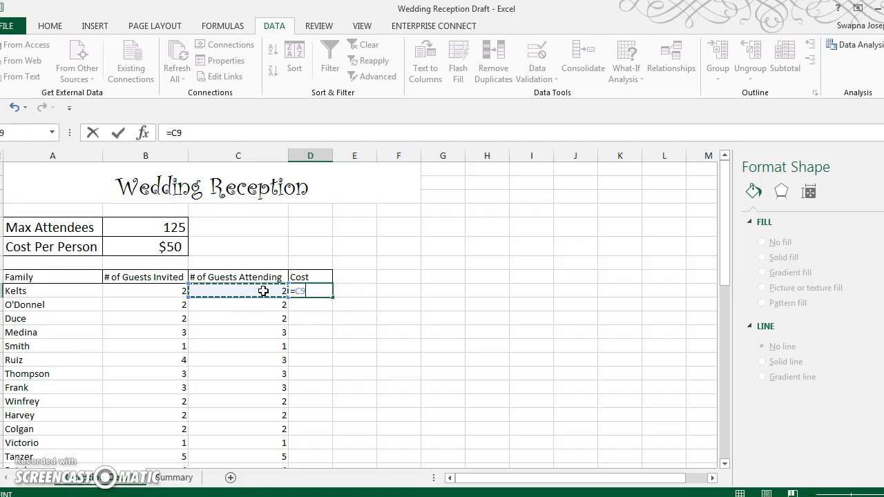
pyautogui.click(179, 246)
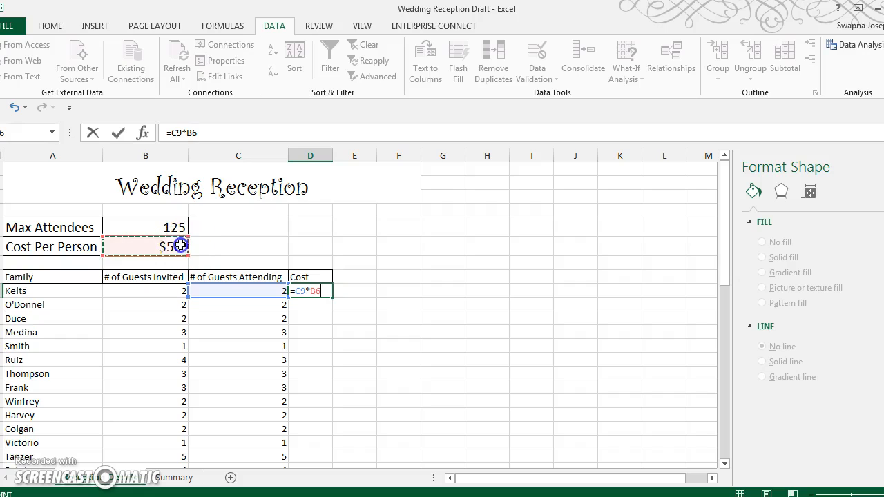
pyautogui.click(191, 131)
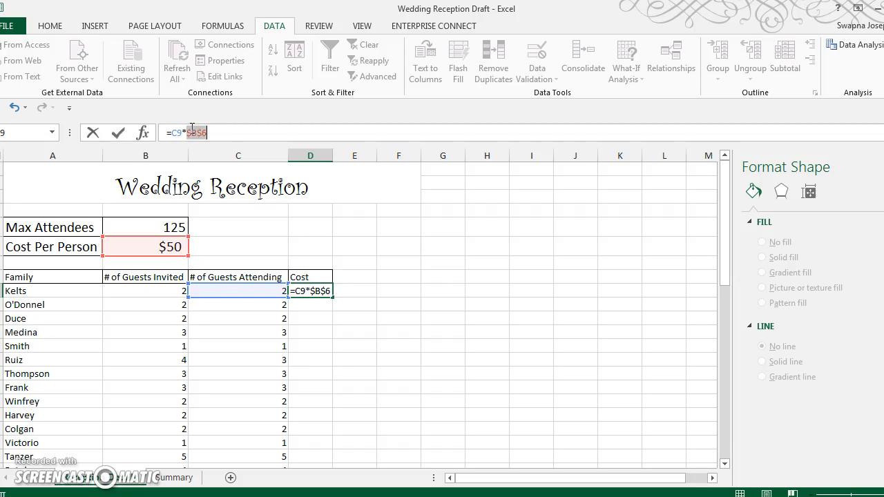
pyautogui.press('Return')
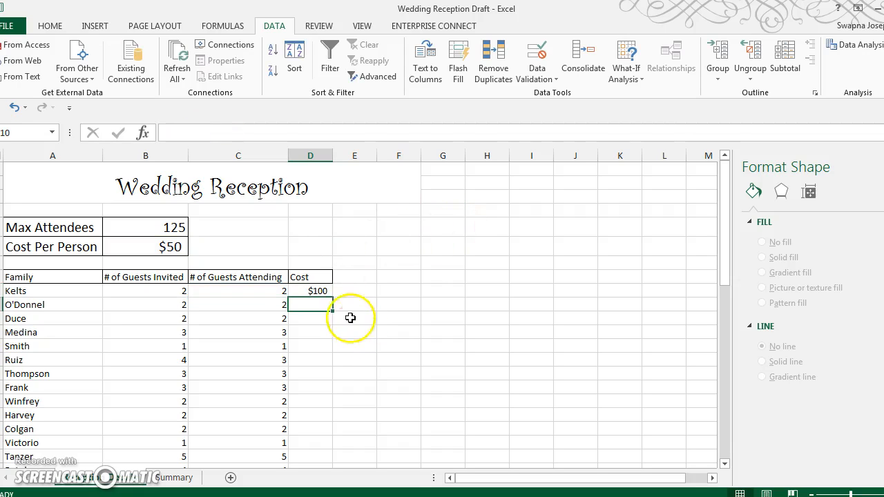
pyautogui.doubleClick(319, 291)
pyautogui.moveTo(333, 297); pyautogui.dragTo(310, 438)
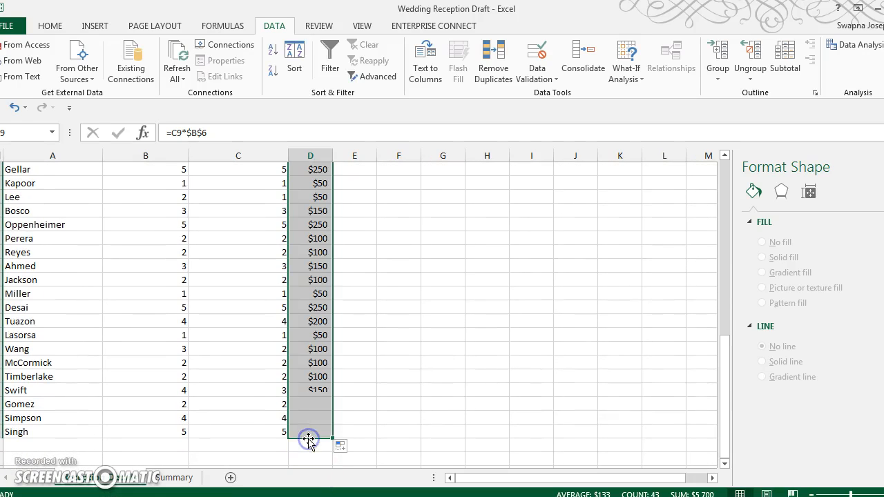
# Total the Cost, # of Guests Attending and # of Guests Invited columns in row 52 with AutoSum.
pyautogui.click(307, 445)
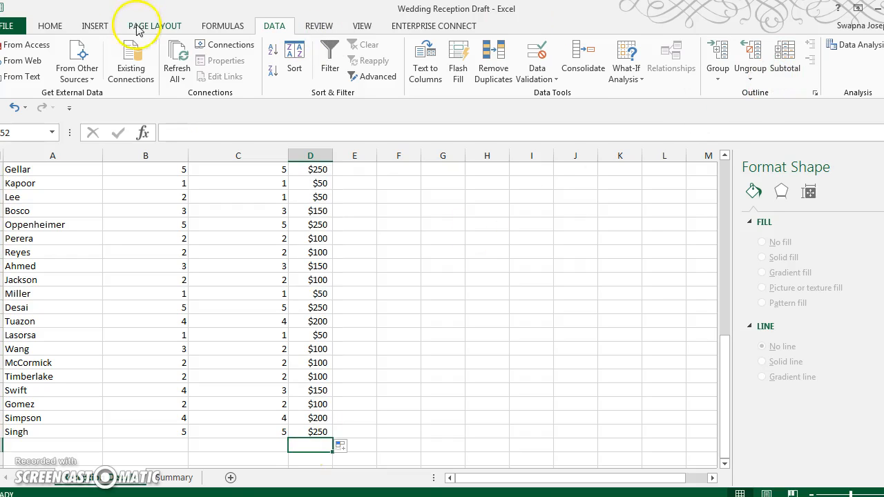
pyautogui.click(38, 28)
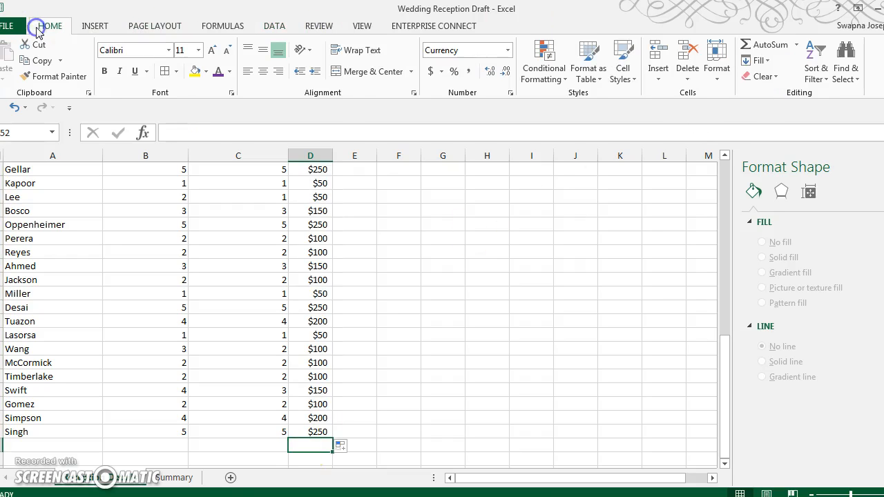
pyautogui.click(768, 45)
pyautogui.press('Return')
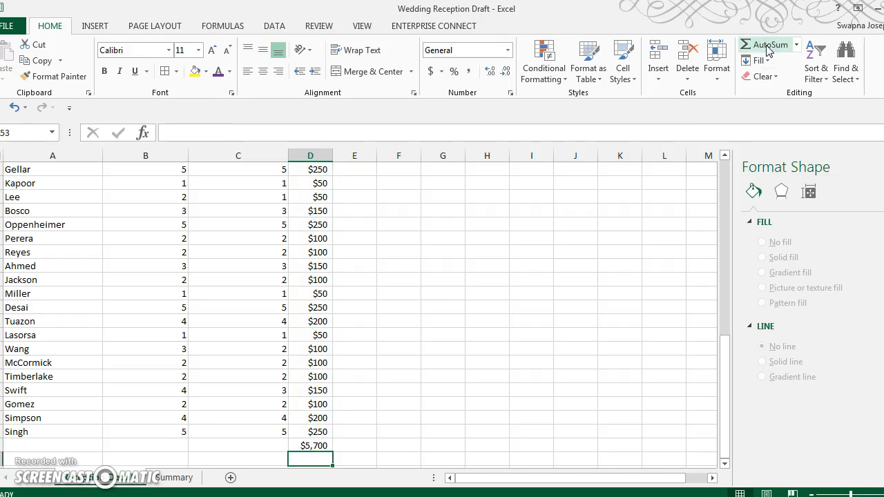
pyautogui.click(239, 445)
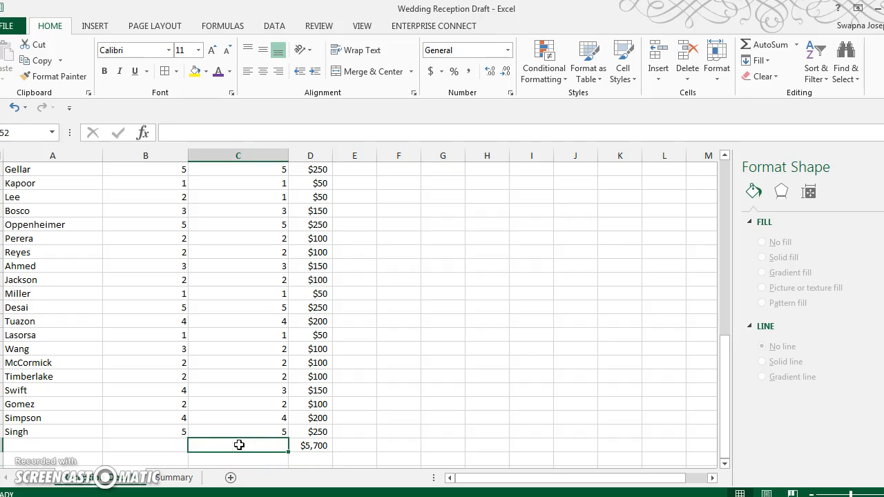
pyautogui.click(770, 45)
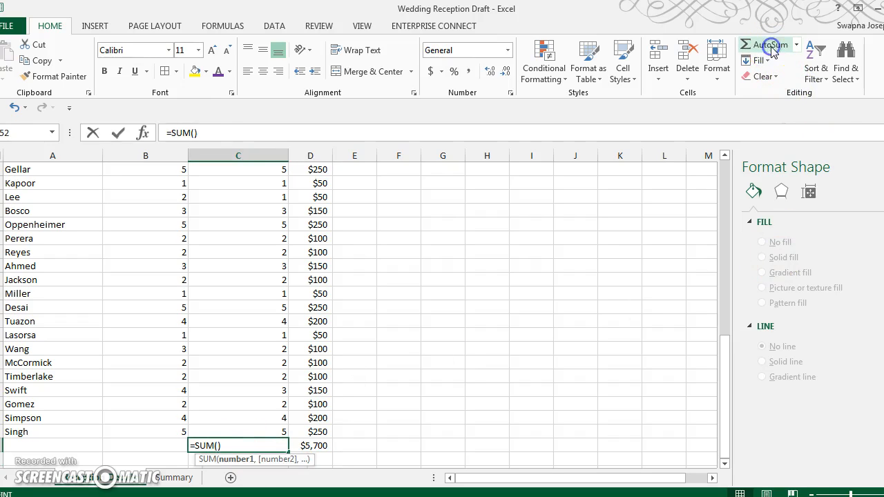
pyautogui.click(770, 46)
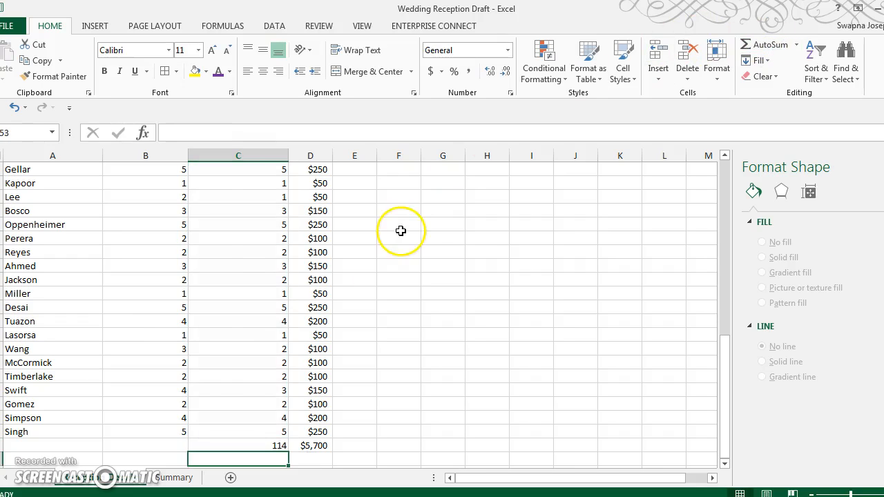
pyautogui.click(160, 444)
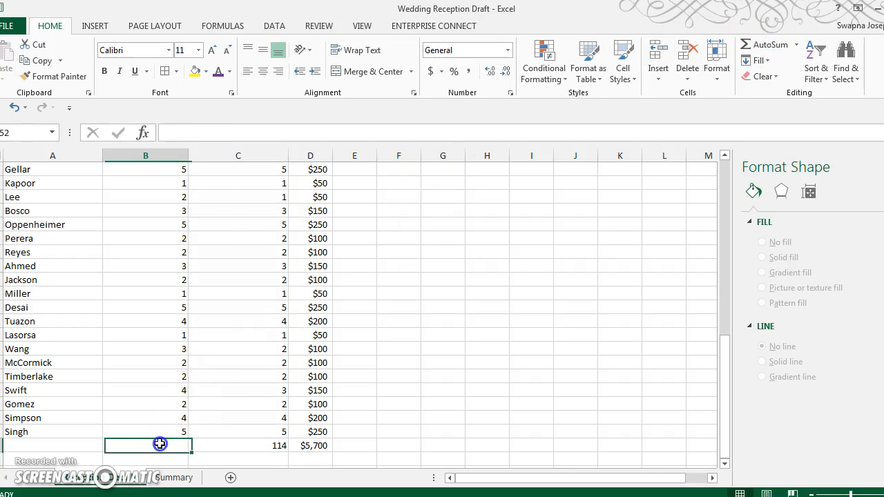
pyautogui.click(751, 44)
pyautogui.press('Return')
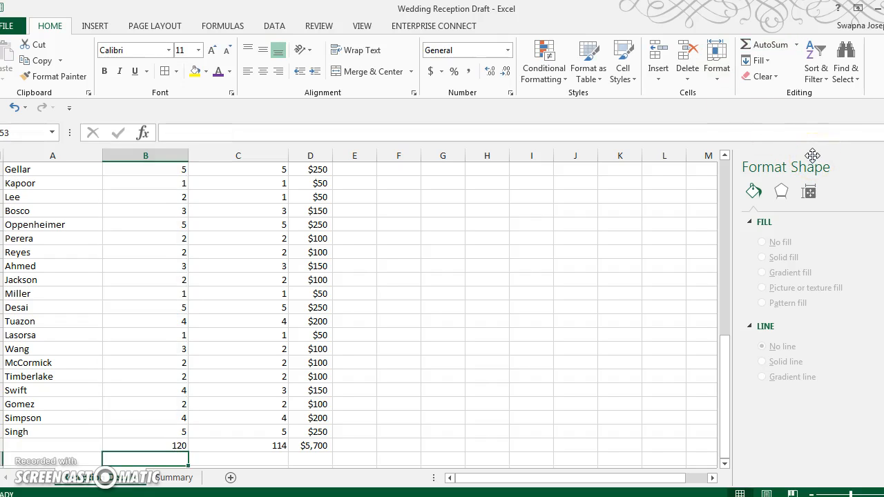
# Insert a clustered column chart from A9:C51, covering the family names, guests invited and guests attending without the totals.
pyautogui.press('Up')
pyautogui.press('Up')
pyautogui.press('Up')
pyautogui.press('Up')
pyautogui.press('Up')
pyautogui.press('Up')
pyautogui.press('Up')
pyautogui.press('Up')
pyautogui.press('Up')
pyautogui.press('Up')
pyautogui.press('Up')
pyautogui.press('Up')
pyautogui.press('Up')
pyautogui.press('Up')
pyautogui.press('Up')
pyautogui.press('Up')
pyautogui.press('Up')
pyautogui.press('Up')
pyautogui.press('Up')
pyautogui.press('Up')
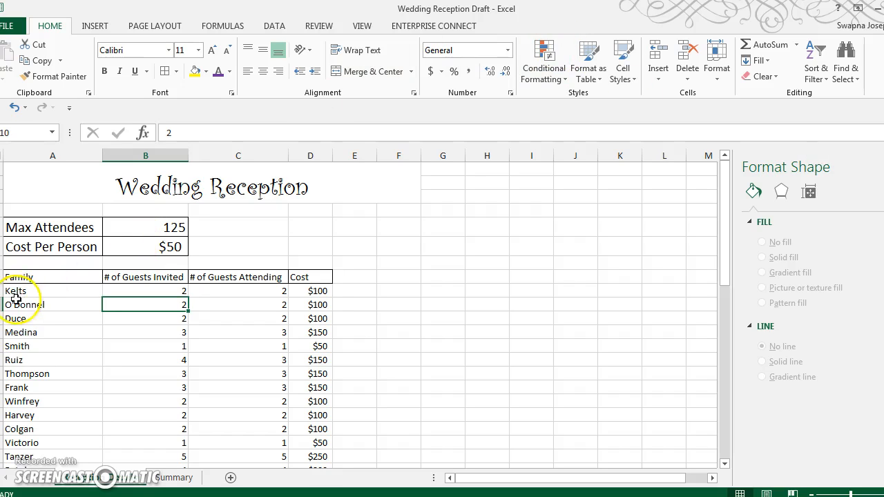
pyautogui.moveTo(12, 290); pyautogui.dragTo(233, 427)
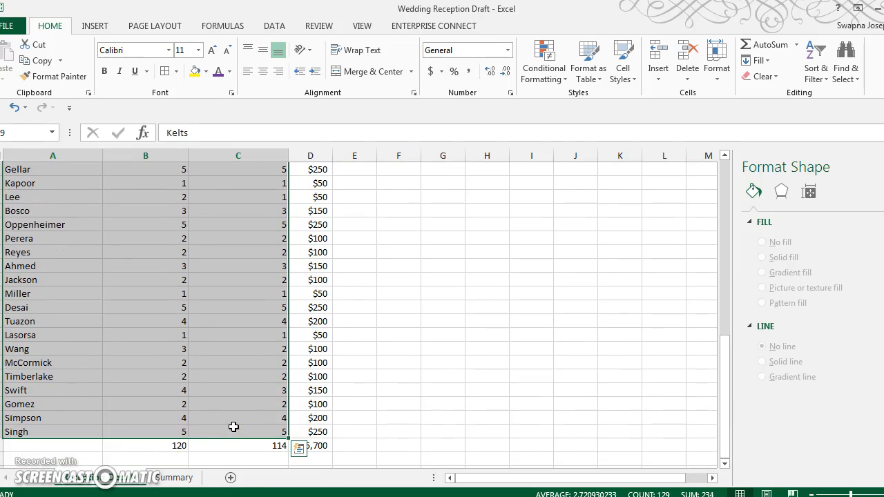
pyautogui.click(92, 29)
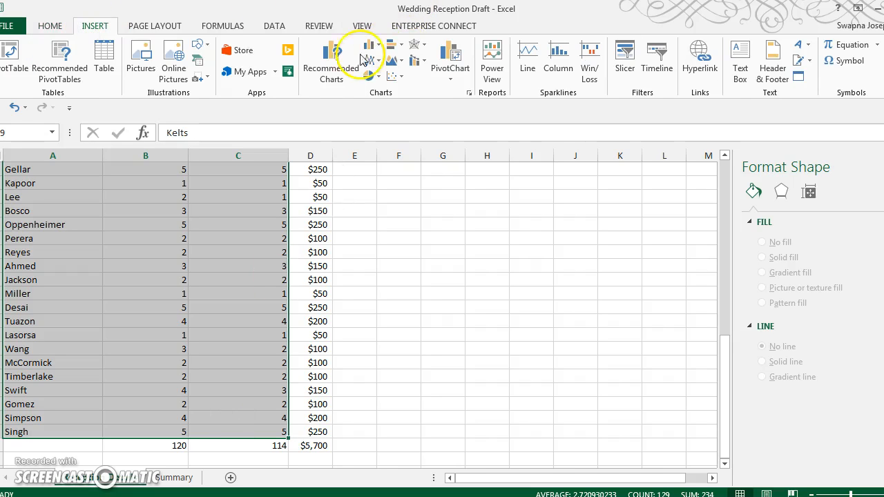
pyautogui.click(323, 70)
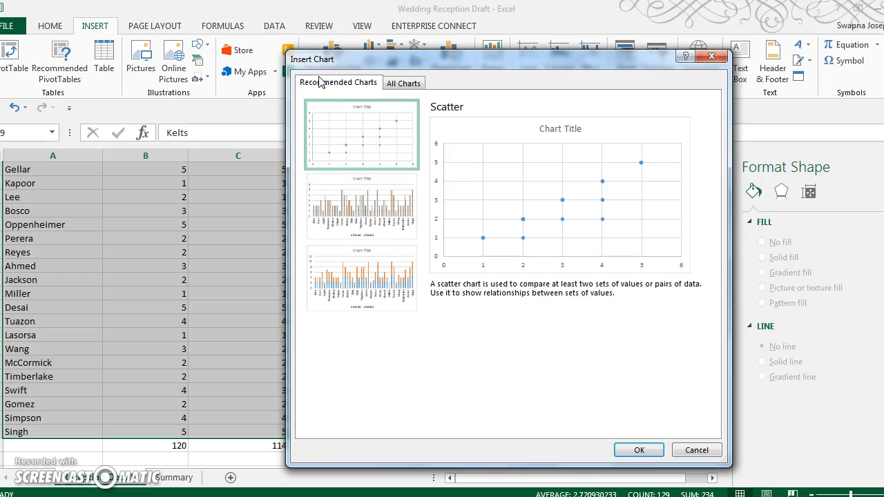
pyautogui.click(385, 204)
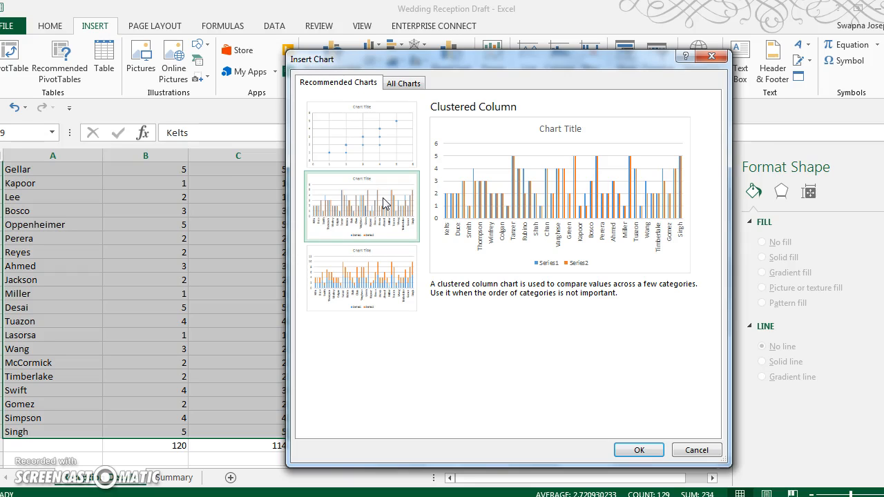
pyautogui.click(638, 450)
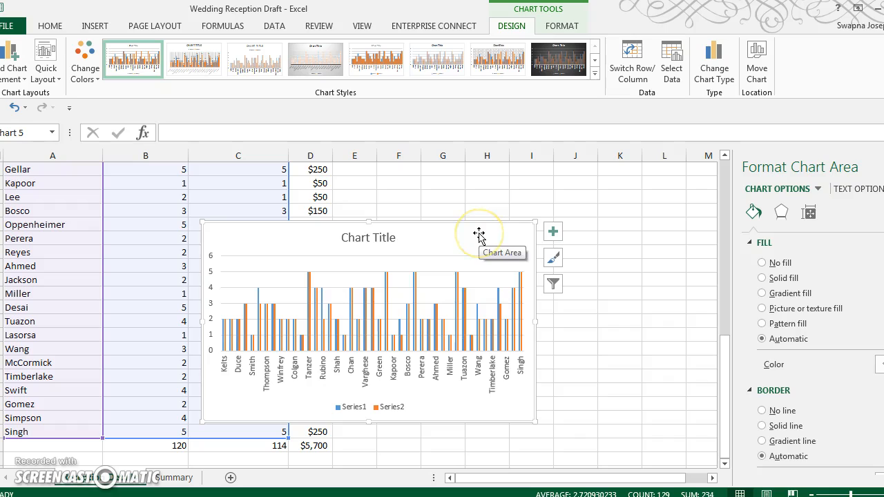
# Move the chart to the Summary sheet as an embedded object.
pyautogui.click(755, 61)
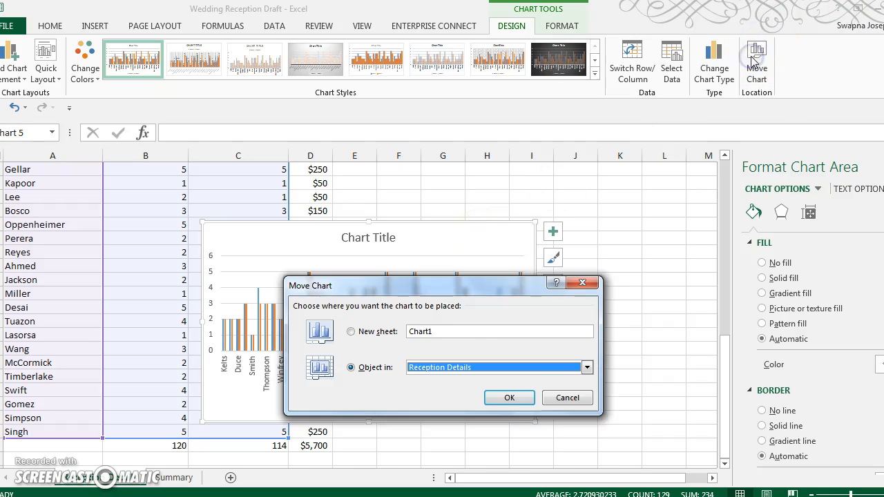
pyautogui.click(586, 367)
pyautogui.click(536, 389)
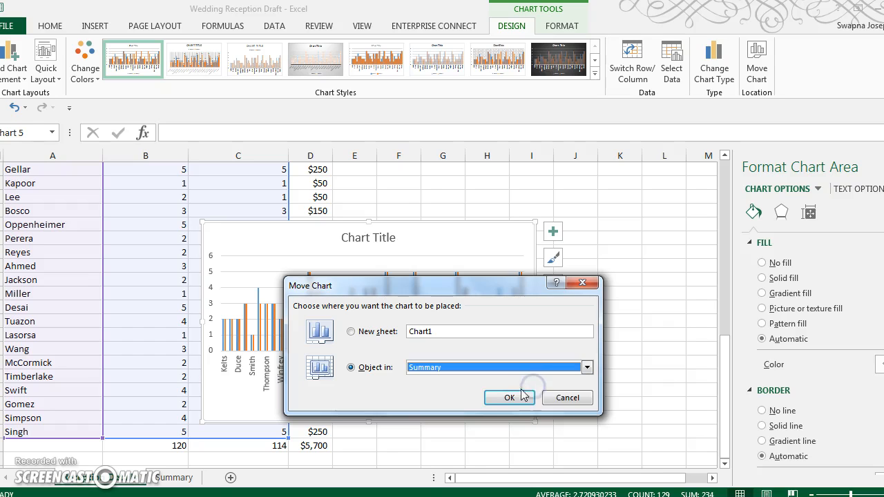
pyautogui.click(516, 396)
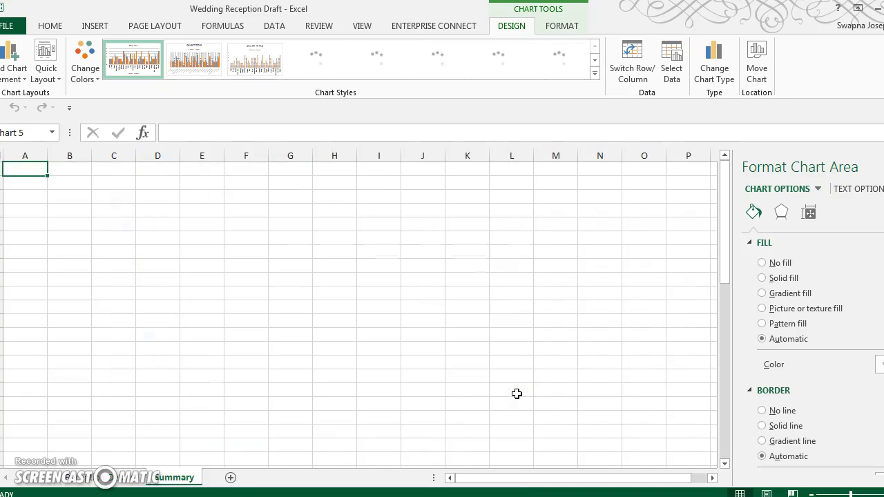
# Reposition the chart on the Summary sheet to start at column B and enlarge it to span columns B to O.
pyautogui.click(384, 346)
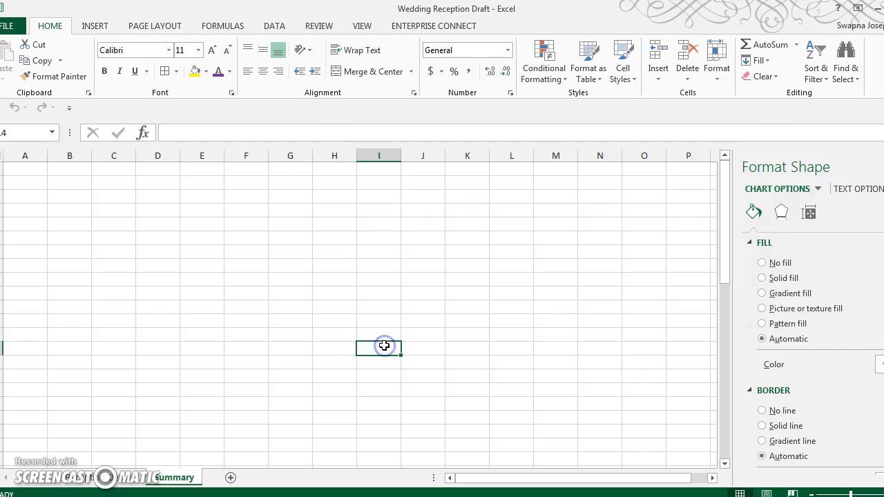
pyautogui.press('pagedown')
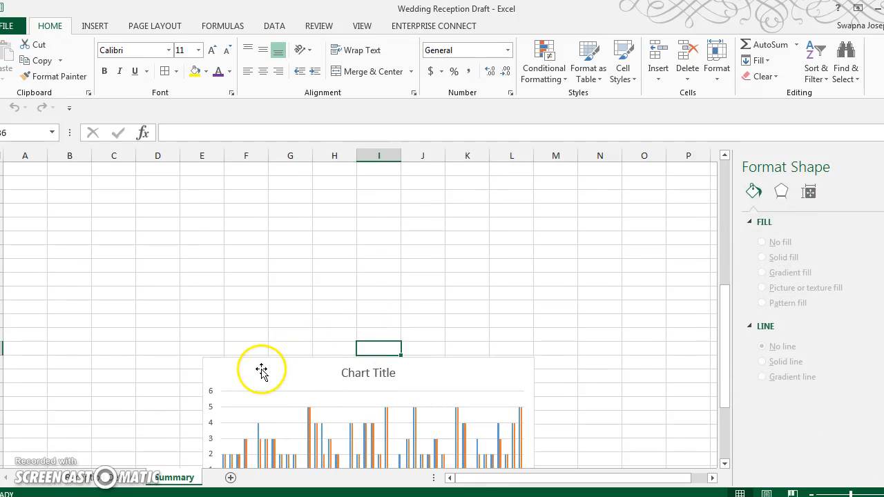
pyautogui.moveTo(261, 369); pyautogui.dragTo(63, 136)
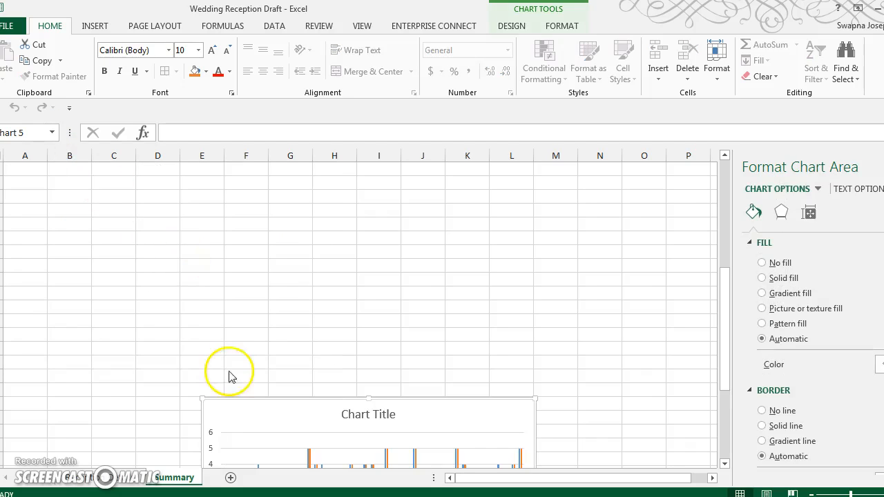
pyautogui.moveTo(223, 402); pyautogui.dragTo(67, 219)
pyautogui.moveTo(380, 417); pyautogui.dragTo(670, 448)
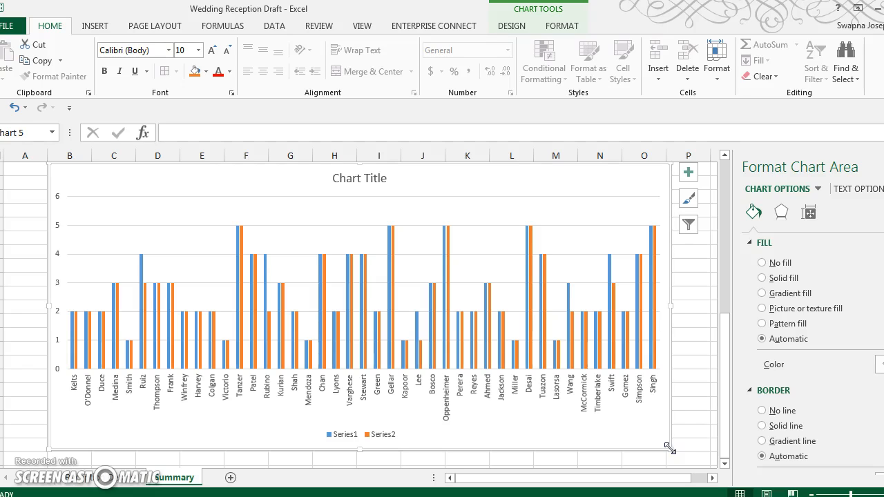
# Apply the grey-gradient chart style with data labels to the chart and set the workbook theme to Ion Boardroom.
pyautogui.click(518, 28)
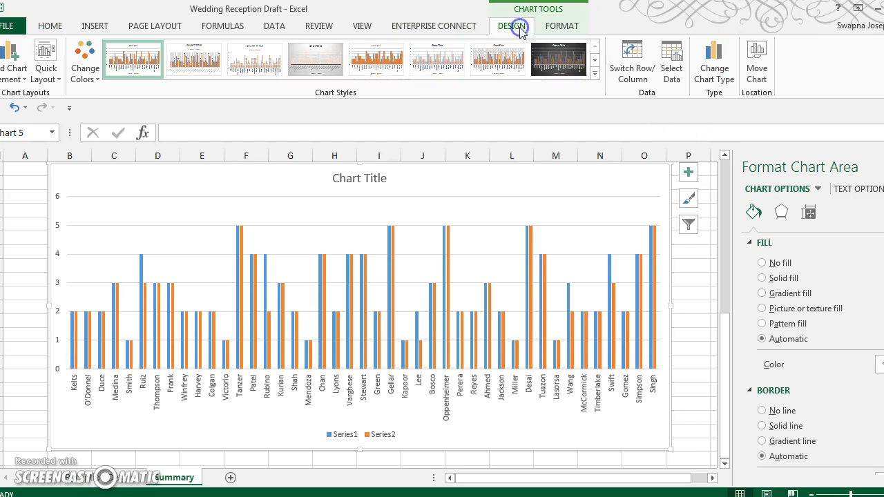
pyautogui.click(314, 52)
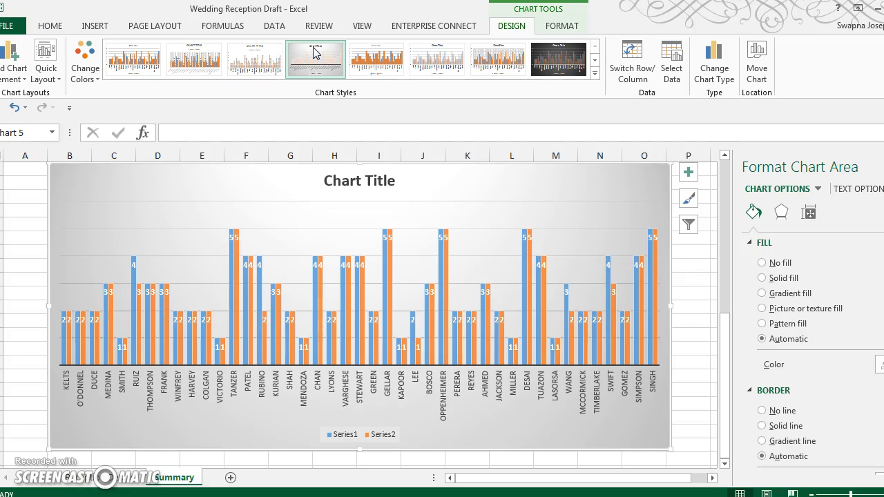
pyautogui.click(93, 28)
pyautogui.click(45, 29)
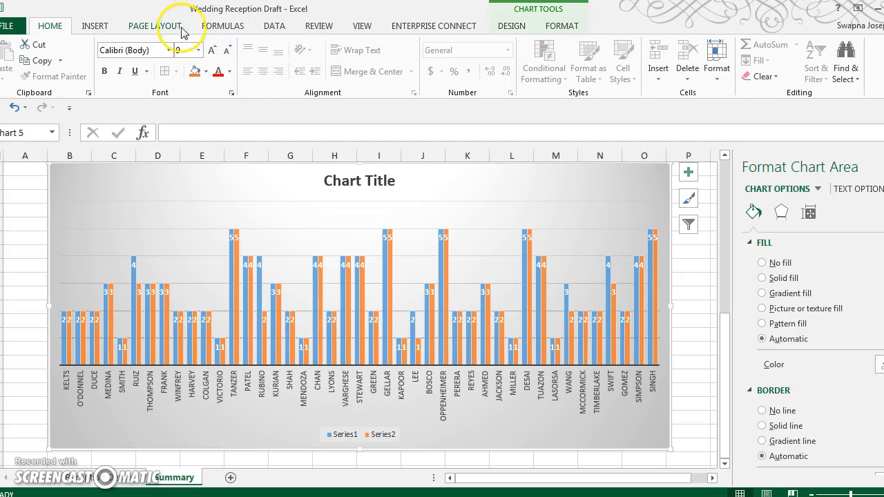
pyautogui.click(155, 26)
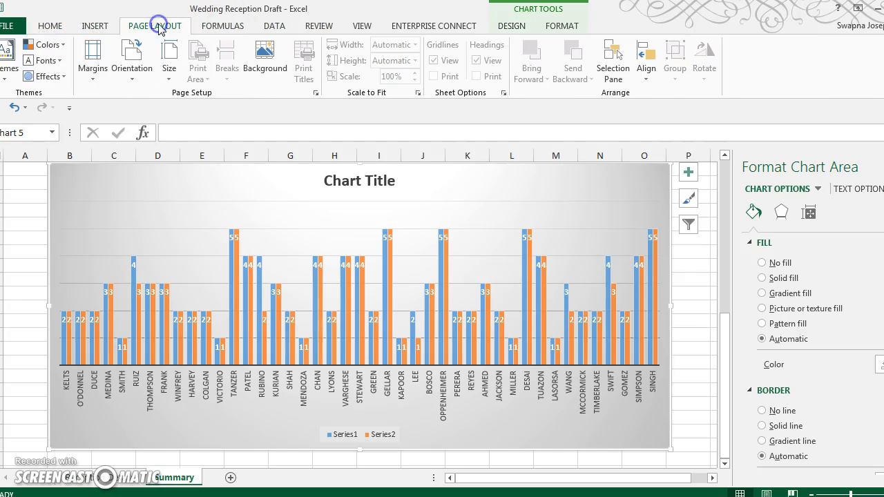
pyautogui.click(7, 69)
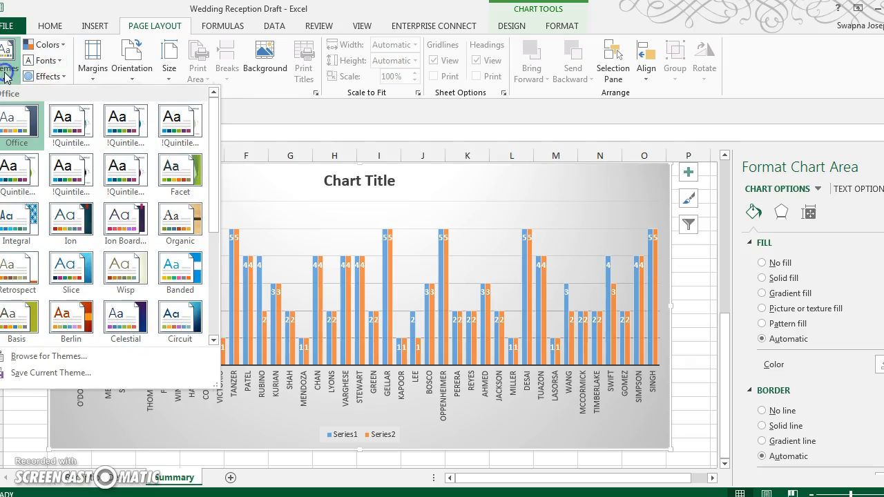
pyautogui.click(131, 221)
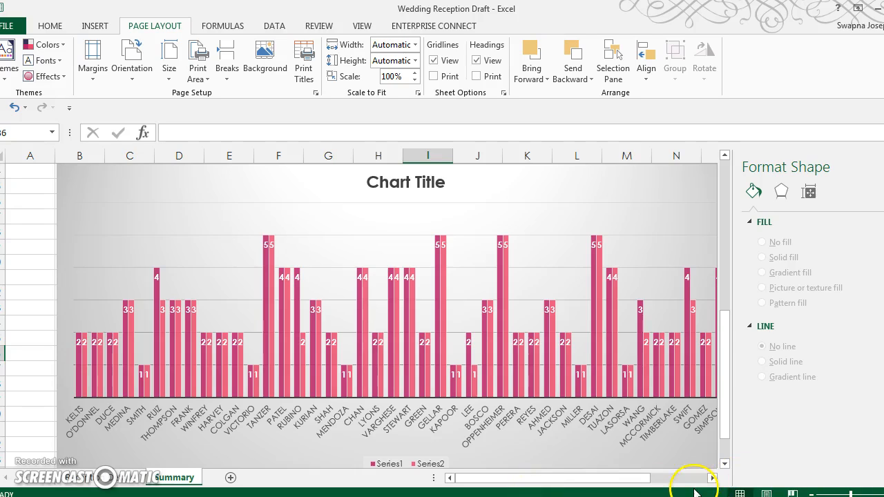
# Replace the placeholder title of the column chart with "Guests Invited VS Attending".
pyautogui.click(423, 191)
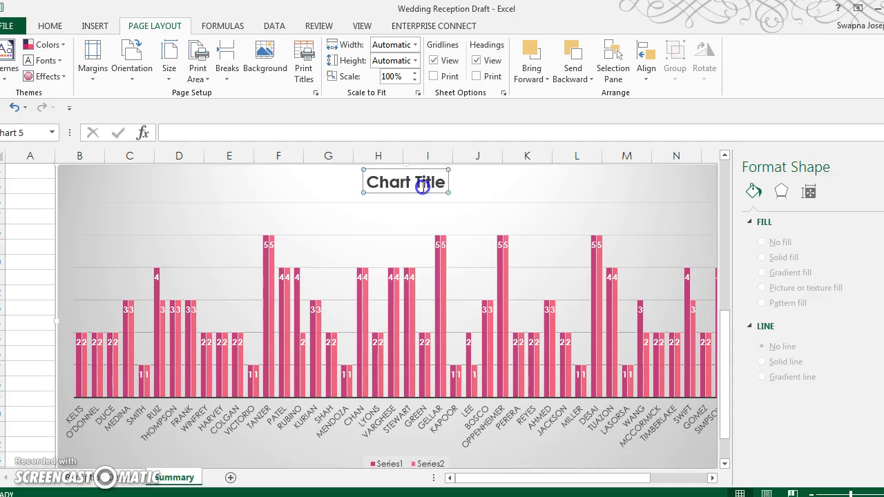
pyautogui.moveTo(445, 181); pyautogui.dragTo(375, 189)
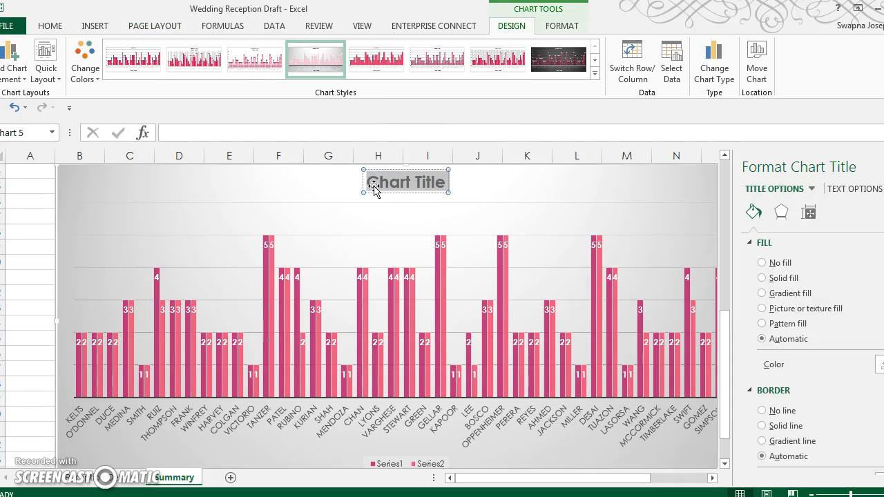
pyautogui.write('Guests In')
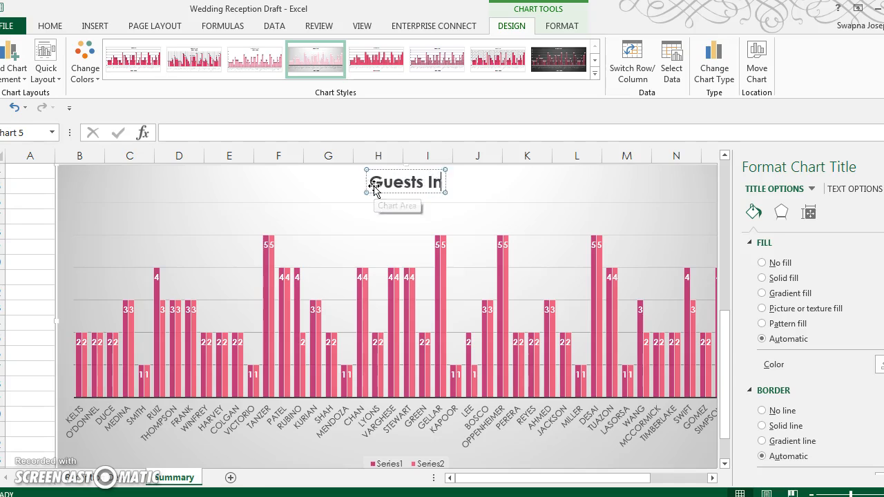
pyautogui.write('vited VS A')
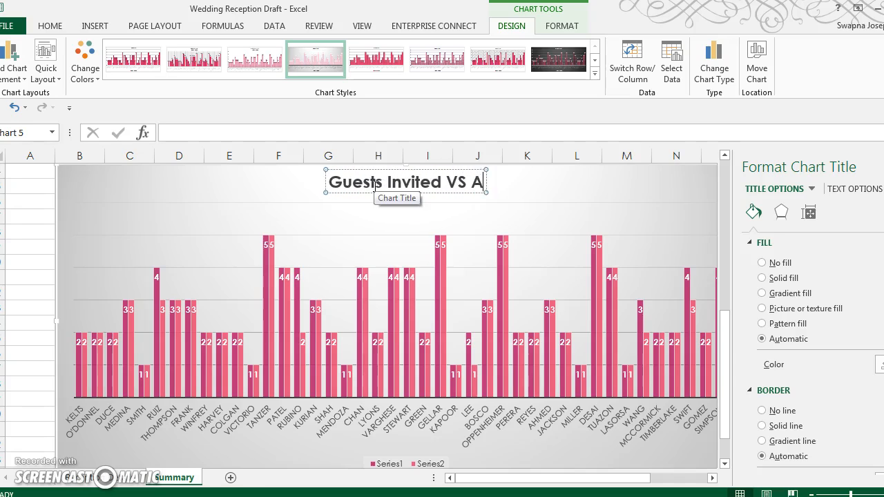
pyautogui.write('ttending')
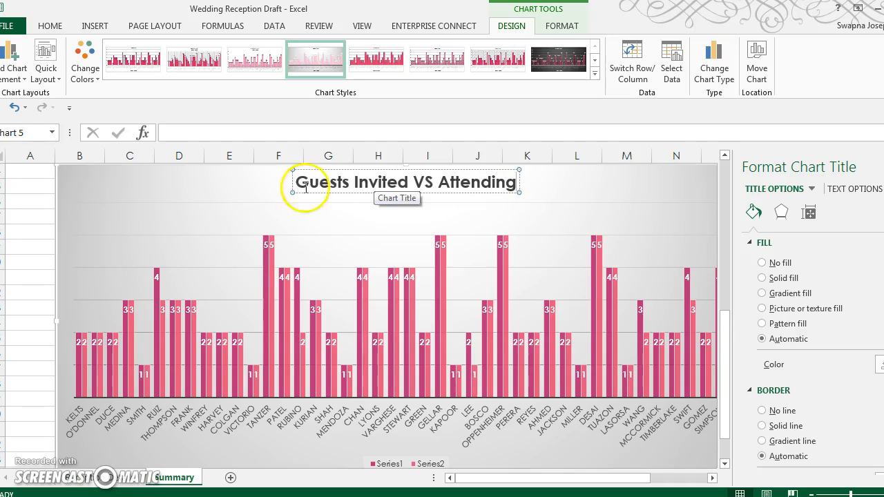
pyautogui.click(103, 189)
# Add primary major vertical gridlines to the guests chart.
pyautogui.click(14, 59)
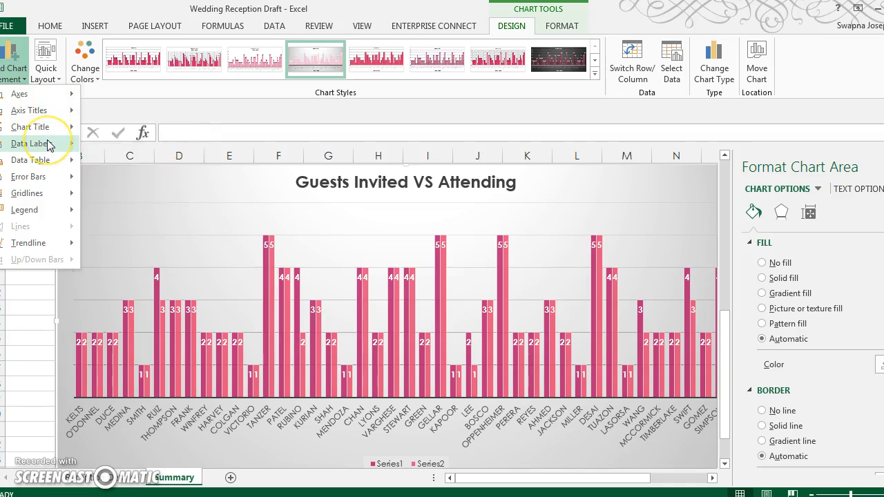
pyautogui.moveTo(48, 145)
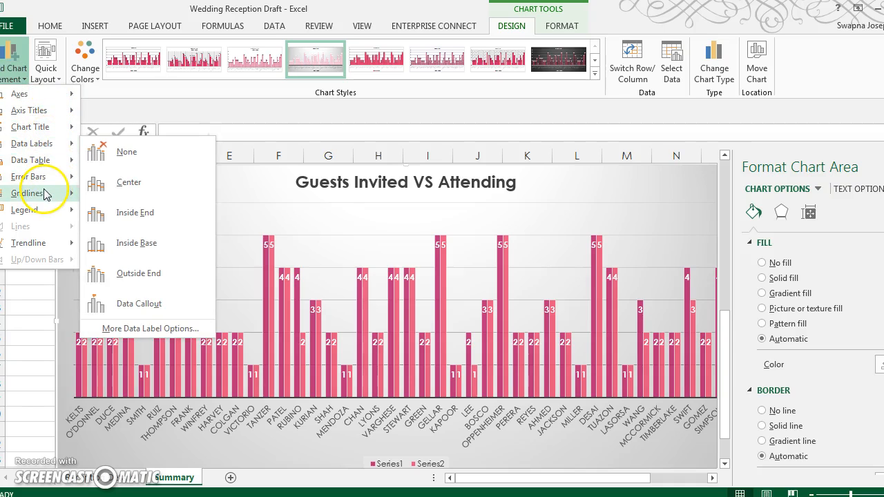
pyautogui.moveTo(44, 193)
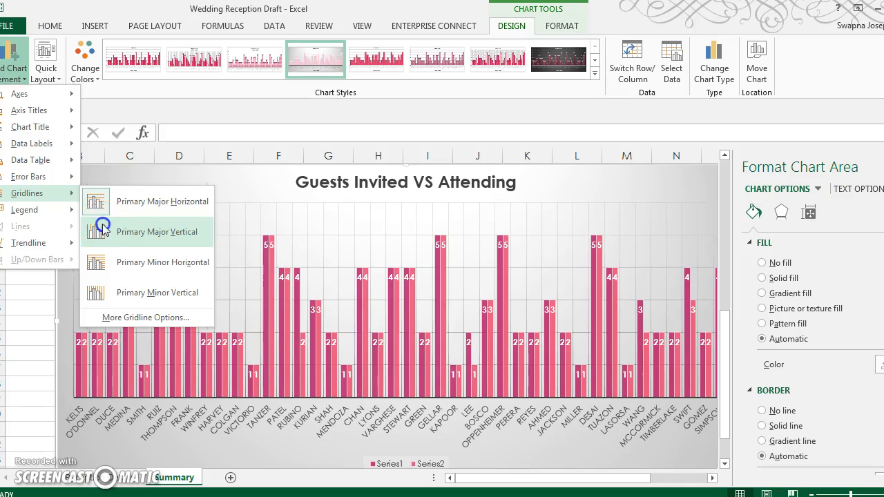
pyautogui.click(101, 230)
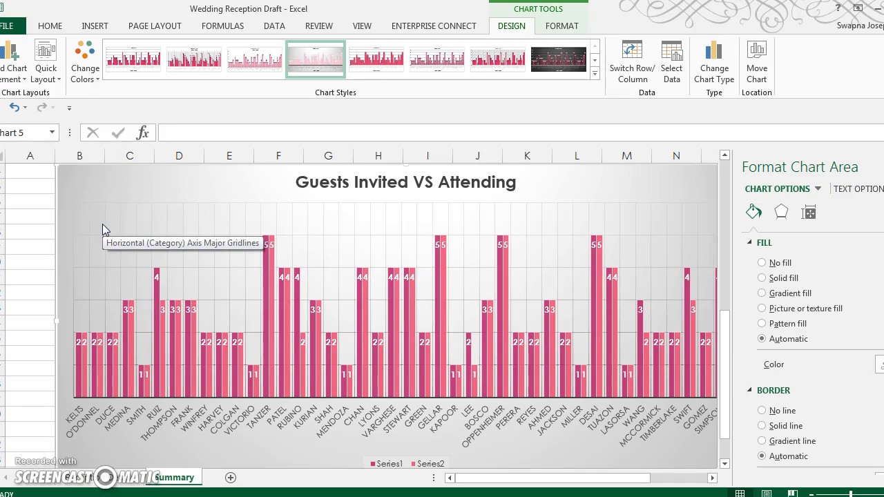
# On the wedding reception guest list sheet, turn on filtering for the header row from Family to Cost.
pyautogui.click(105, 477)
pyautogui.moveTo(407, 380); pyautogui.dragTo(431, 402)
pyautogui.click(431, 402)
pyautogui.press('pageup')
pyautogui.press('pageup')
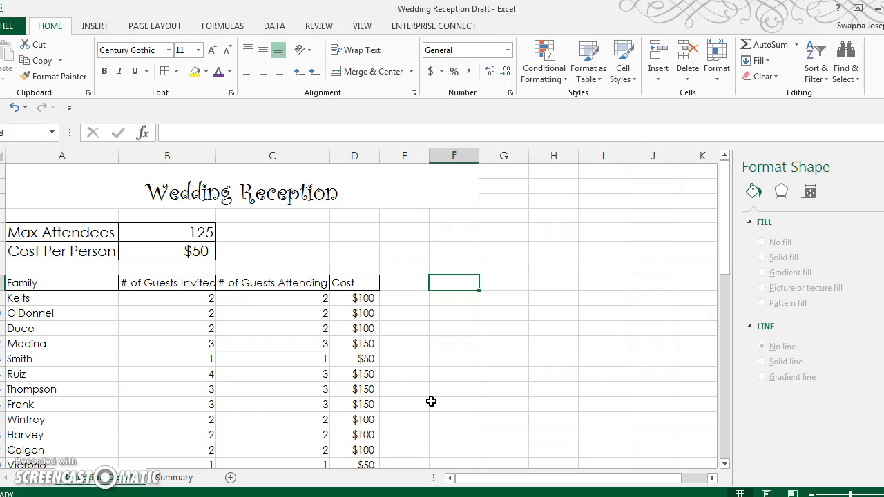
pyautogui.click(309, 283)
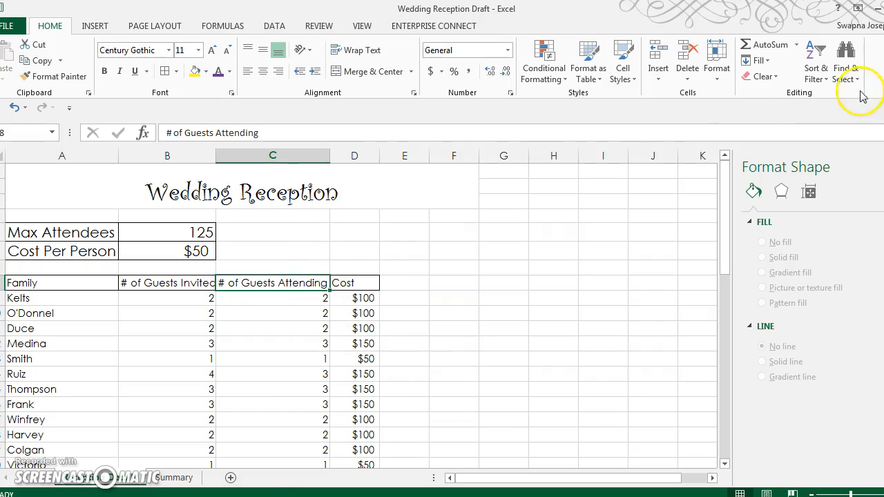
pyautogui.click(817, 76)
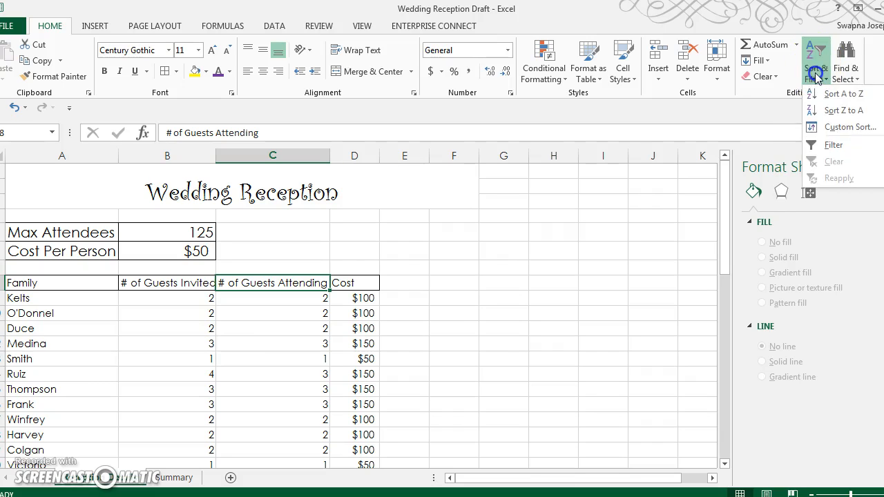
pyautogui.click(823, 145)
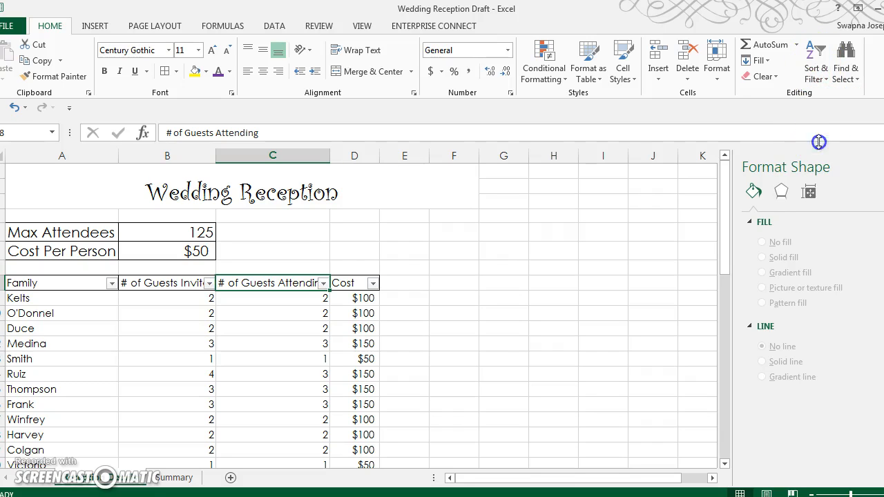
pyautogui.click(391, 249)
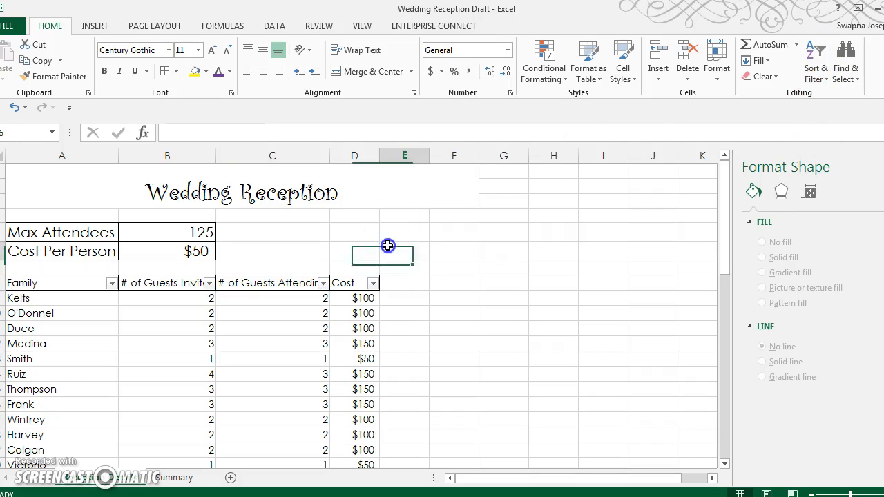
# Filter the # of Guests Attending column to show only families with 2 guests attending, and review the filtered rows.
pyautogui.click(323, 283)
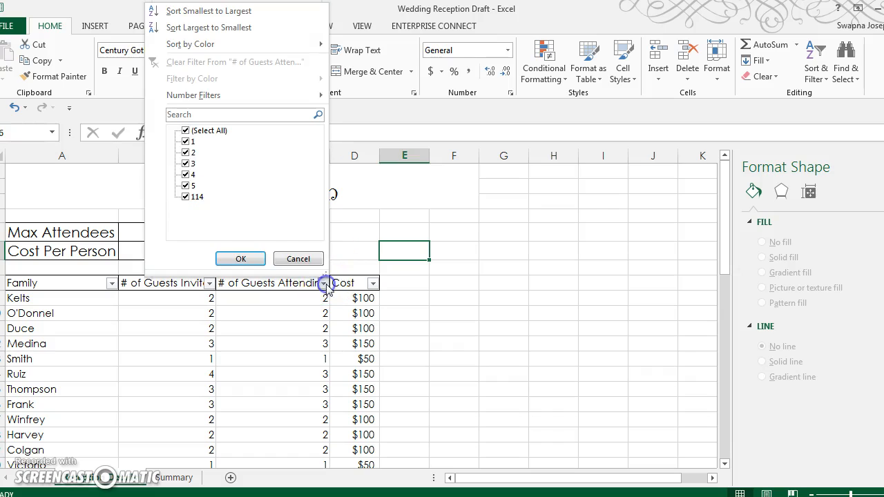
pyautogui.click(192, 160)
pyautogui.click(186, 153)
pyautogui.click(185, 131)
pyautogui.click(187, 141)
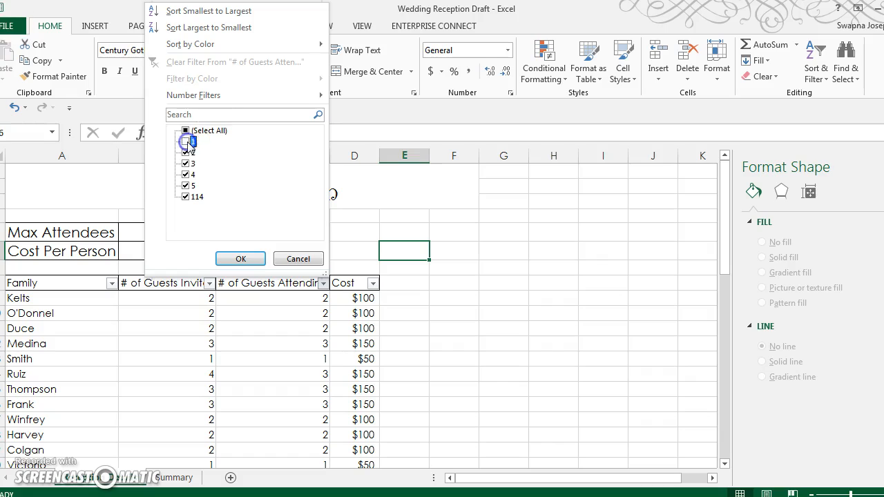
pyautogui.click(185, 131)
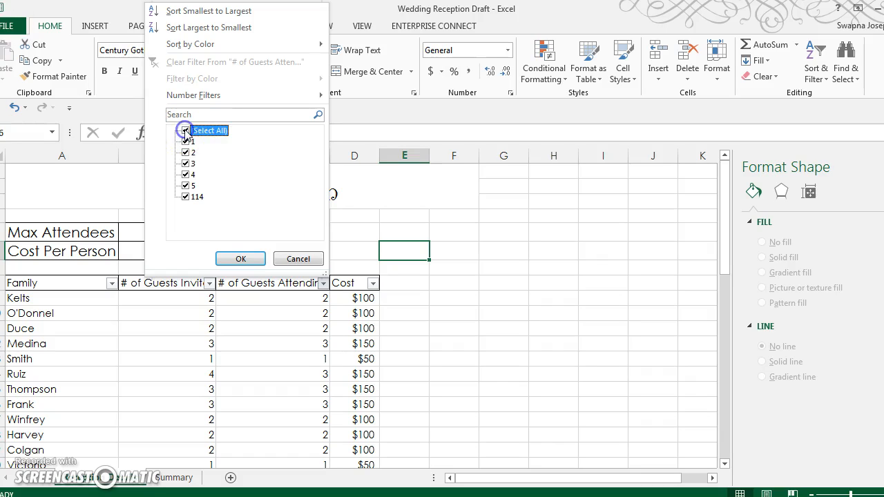
pyautogui.click(185, 130)
pyautogui.click(185, 152)
pyautogui.click(240, 259)
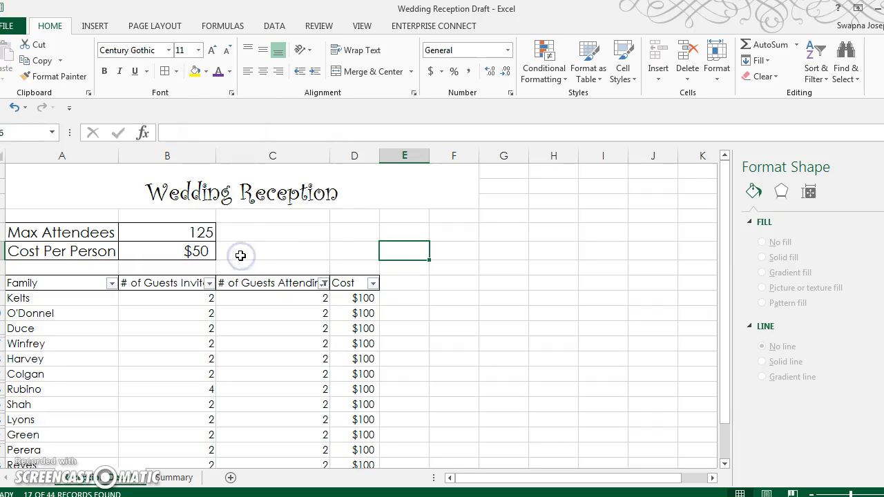
pyautogui.press('pagedown')
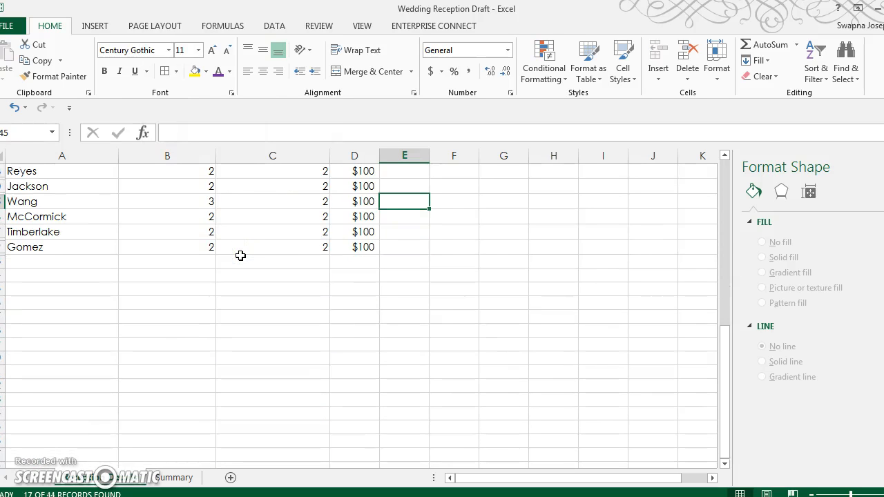
pyautogui.press('pageup')
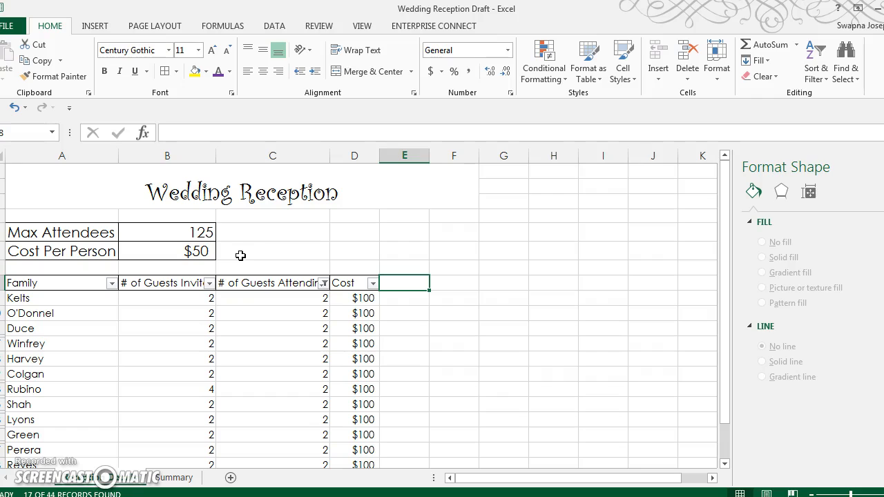